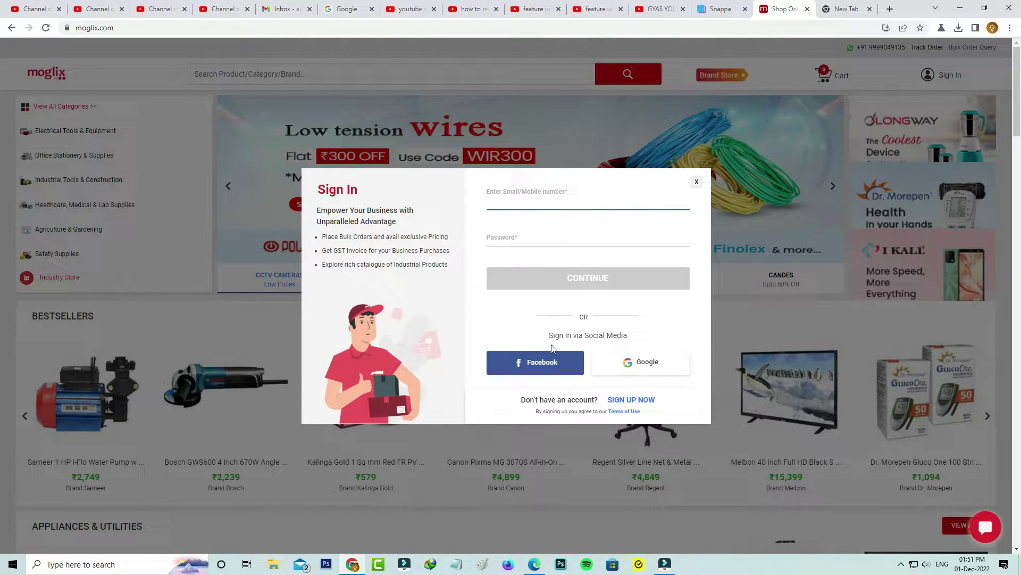
Try Facebook sign-in on moglix twice, reaching the 'Feature unavailable' message.
{"action": "left_click", "coordinate": [519, 200]}
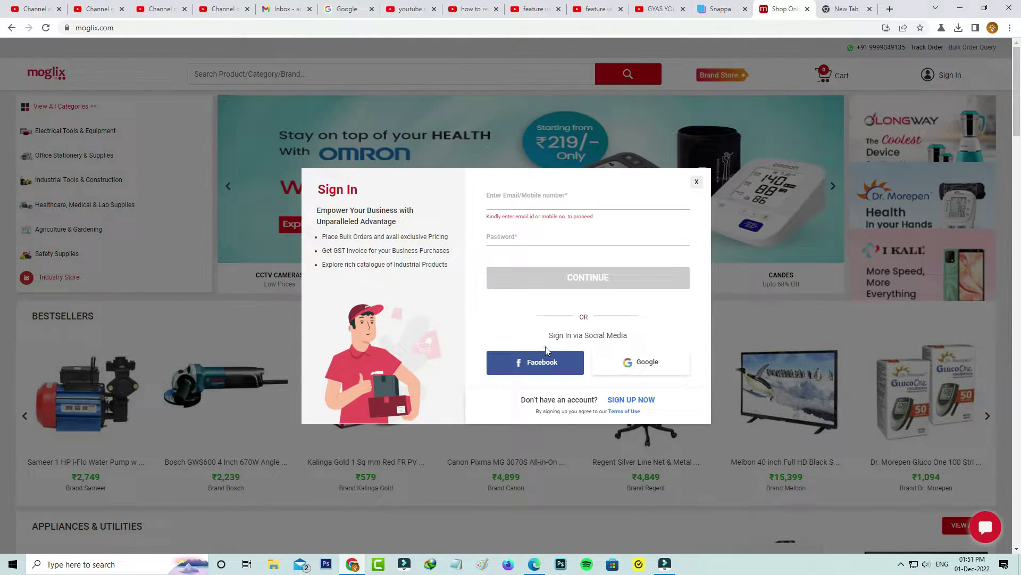
{"action": "left_click", "coordinate": [542, 362]}
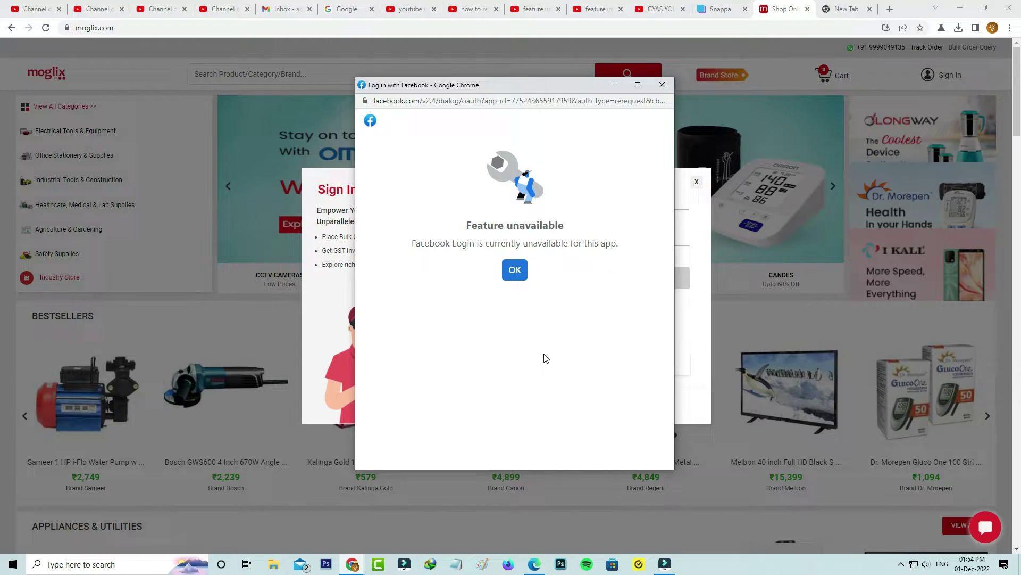
Close the Facebook error window with Ctrl+W and open Chrome Settings from the main menu.
{"action": "key", "text": "ctrl+w"}
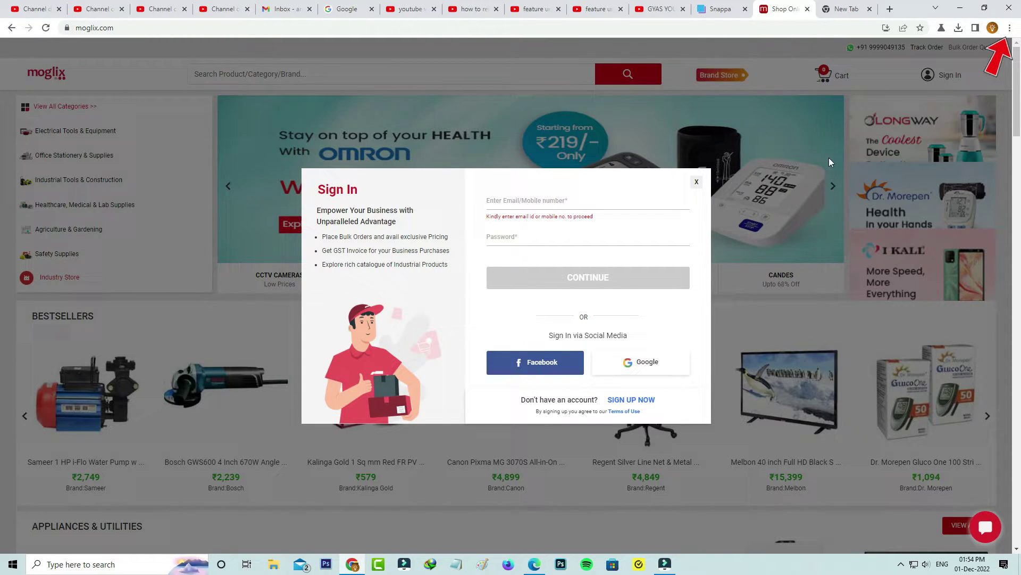
{"action": "left_click", "coordinate": [1010, 28]}
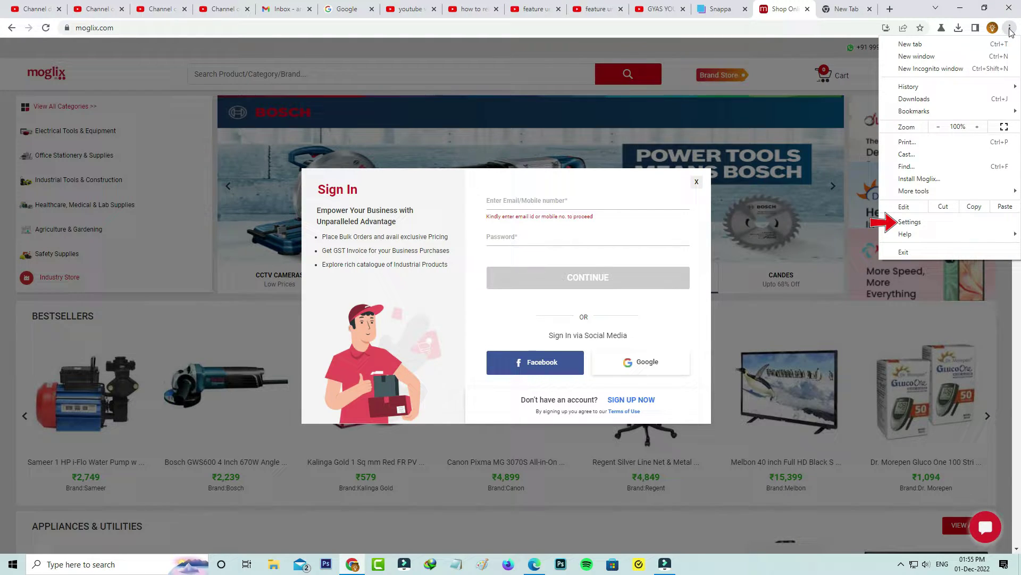
{"action": "left_click", "coordinate": [922, 224]}
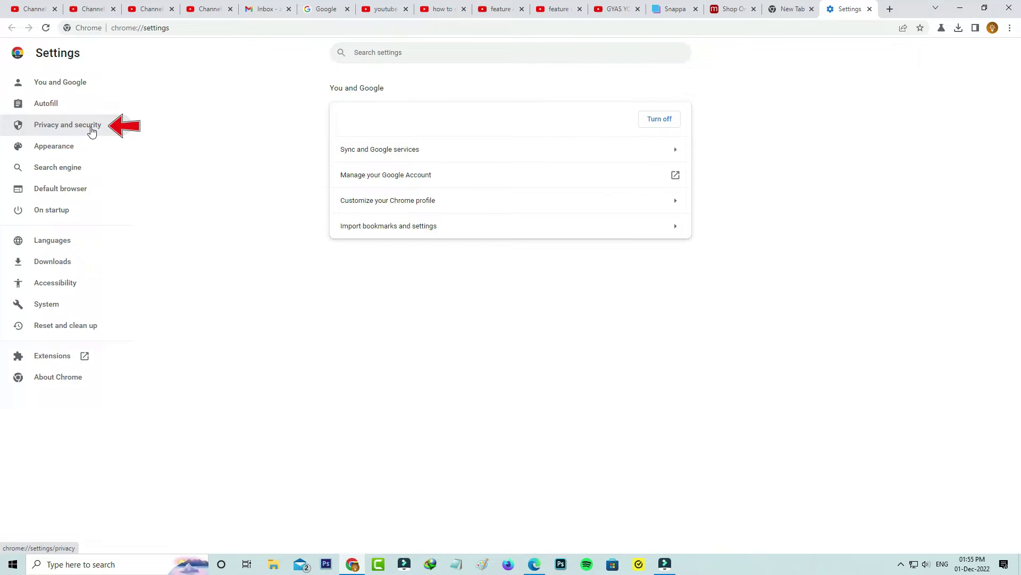
Go to Privacy and security > Clear browsing data and show its Advanced options.
{"action": "left_click", "coordinate": [92, 129]}
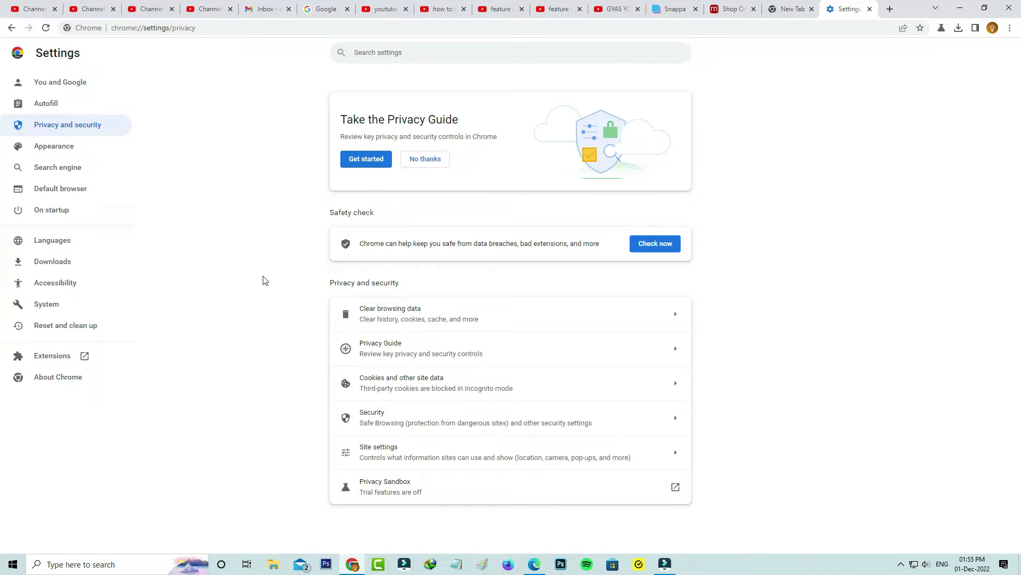
{"action": "left_click", "coordinate": [391, 314]}
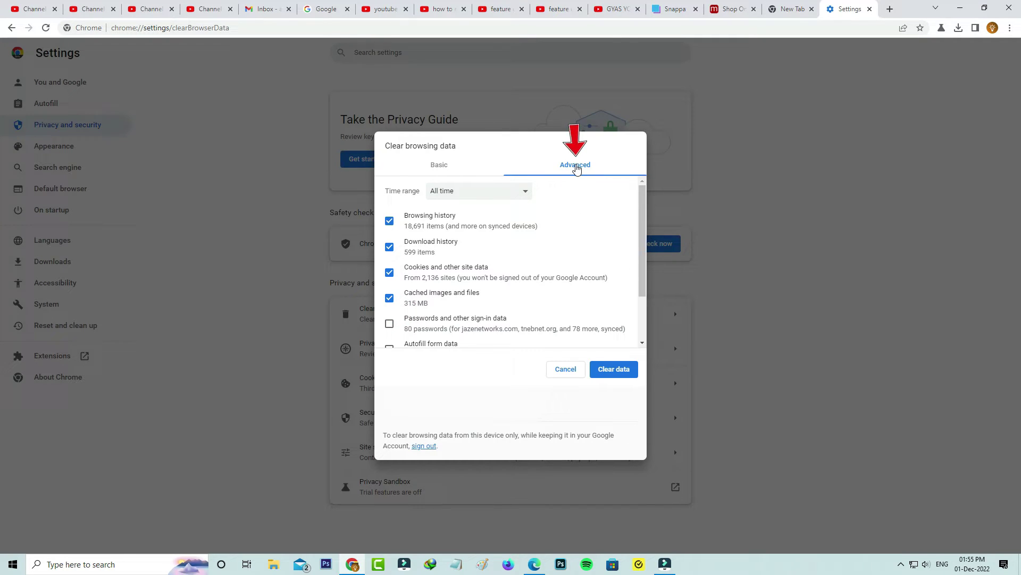
{"action": "left_click", "coordinate": [577, 167]}
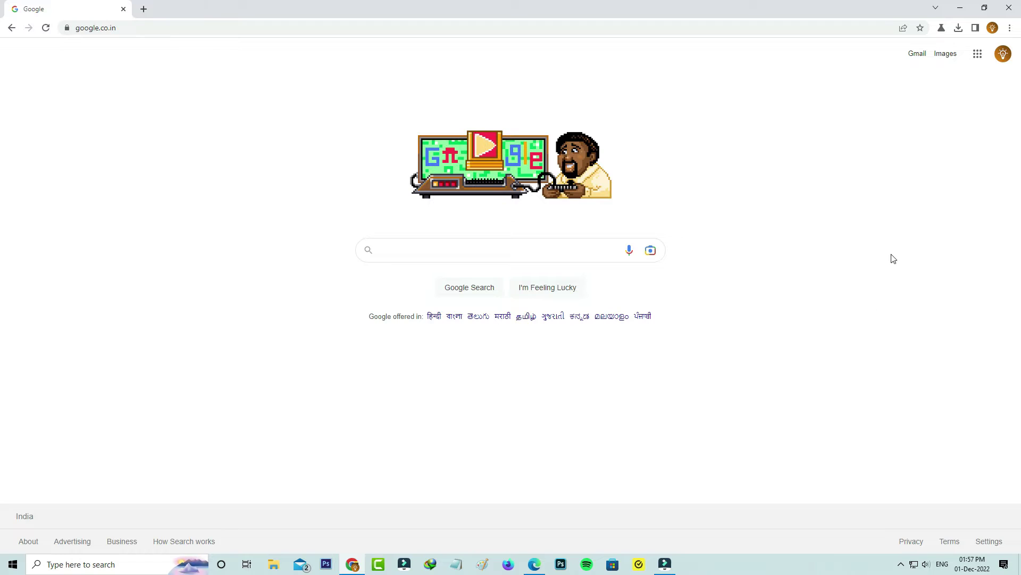
Load moglix.com in a new incognito window and start Facebook sign-in from its Sign In dialog.
{"action": "left_click", "coordinate": [1010, 27]}
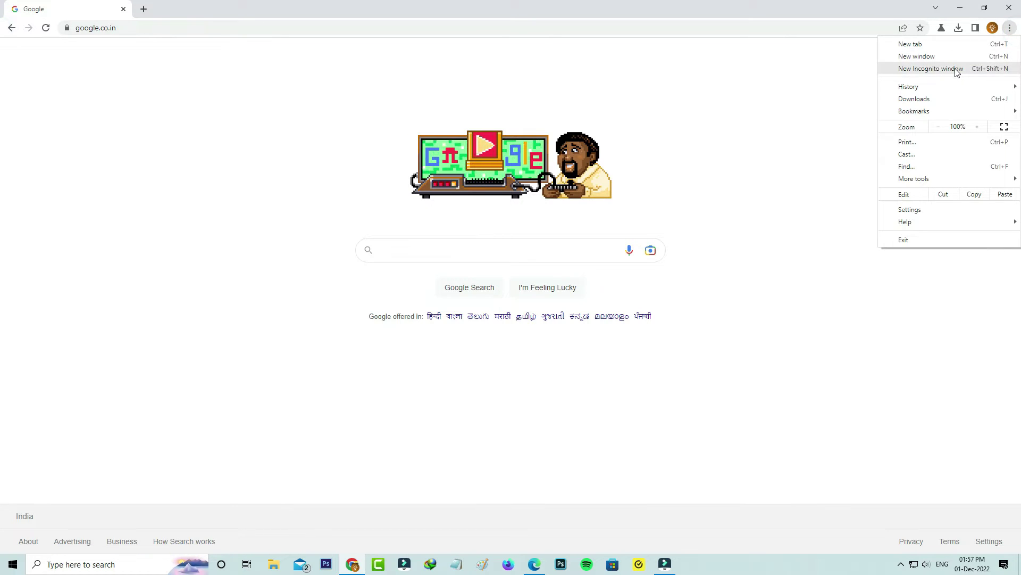
{"action": "left_click", "coordinate": [931, 69]}
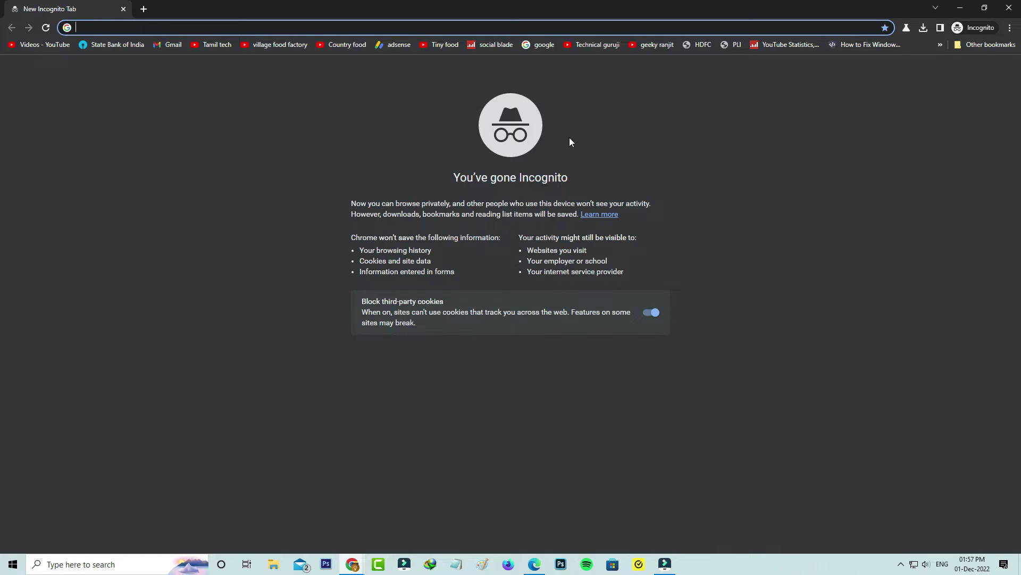
{"action": "type", "text": "moglix.com"}
{"action": "key", "text": "Return"}
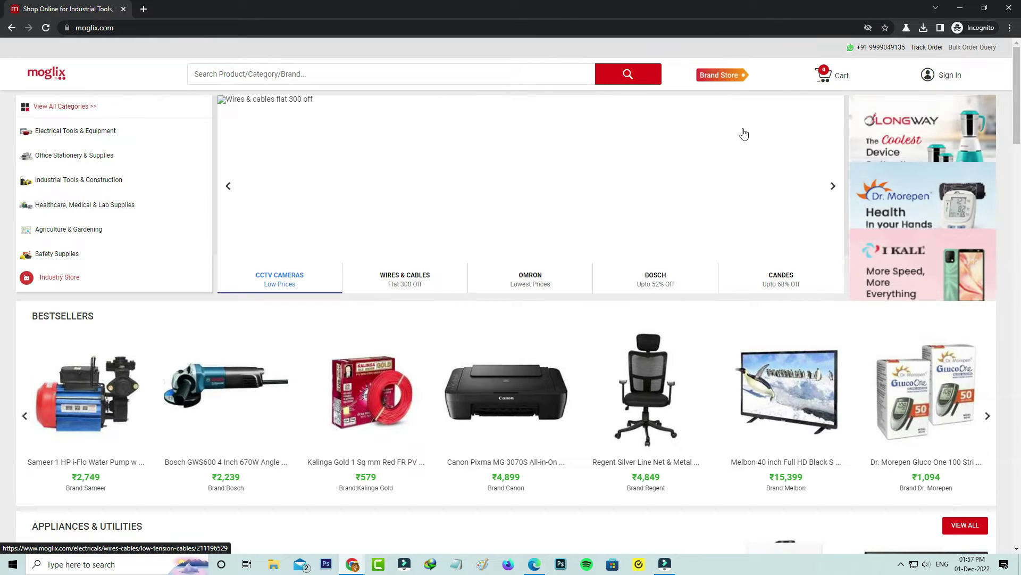
{"action": "left_click", "coordinate": [942, 75]}
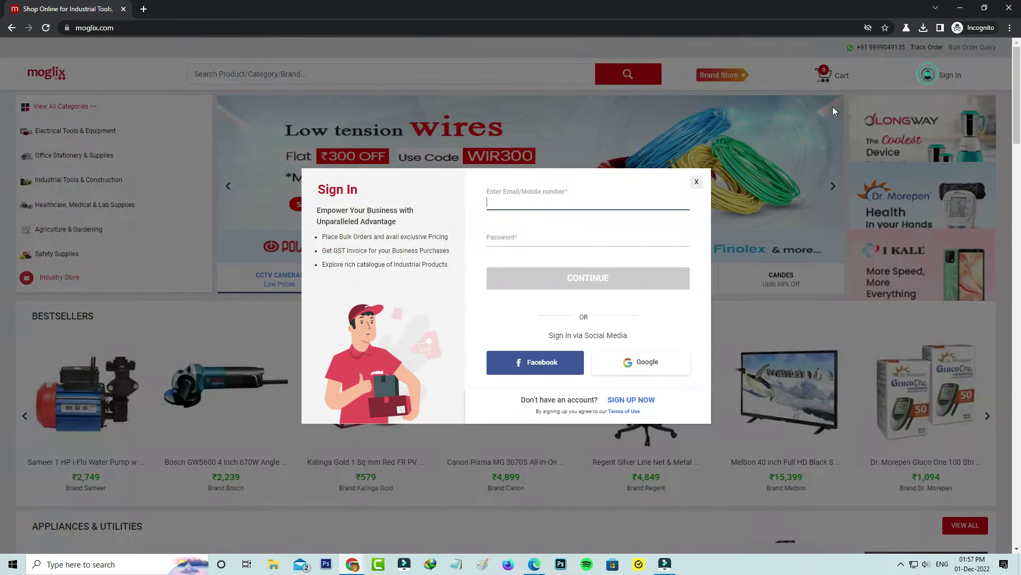
{"action": "left_click", "coordinate": [544, 364]}
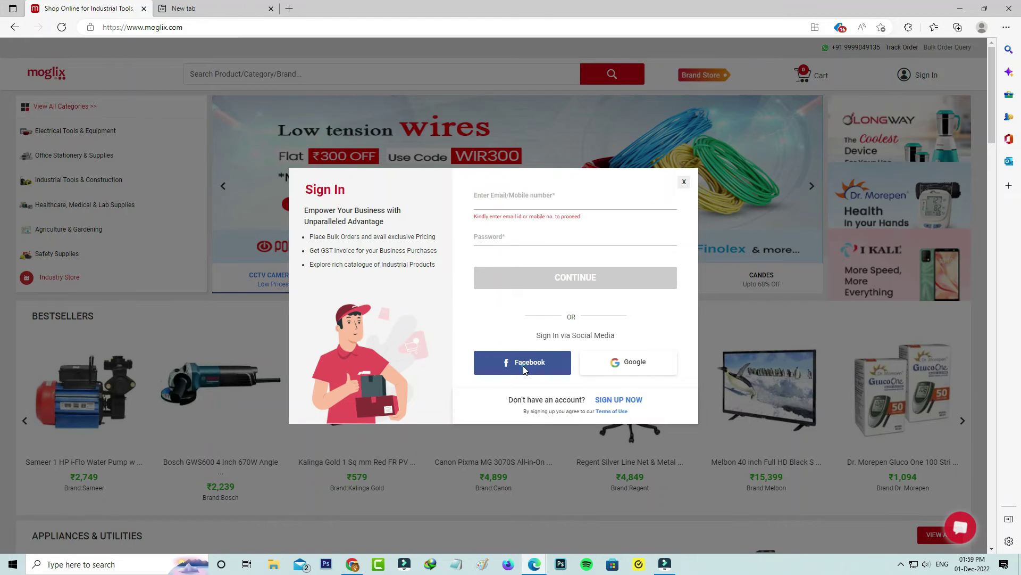
Start Facebook sign-in from the moglix Sign In dialog in Edge.
{"action": "left_click", "coordinate": [523, 361]}
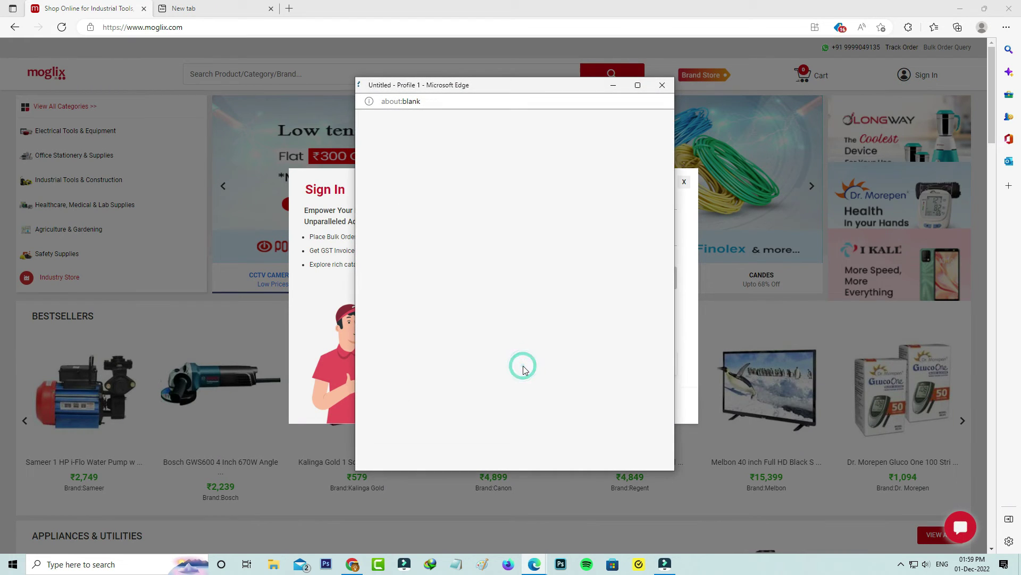